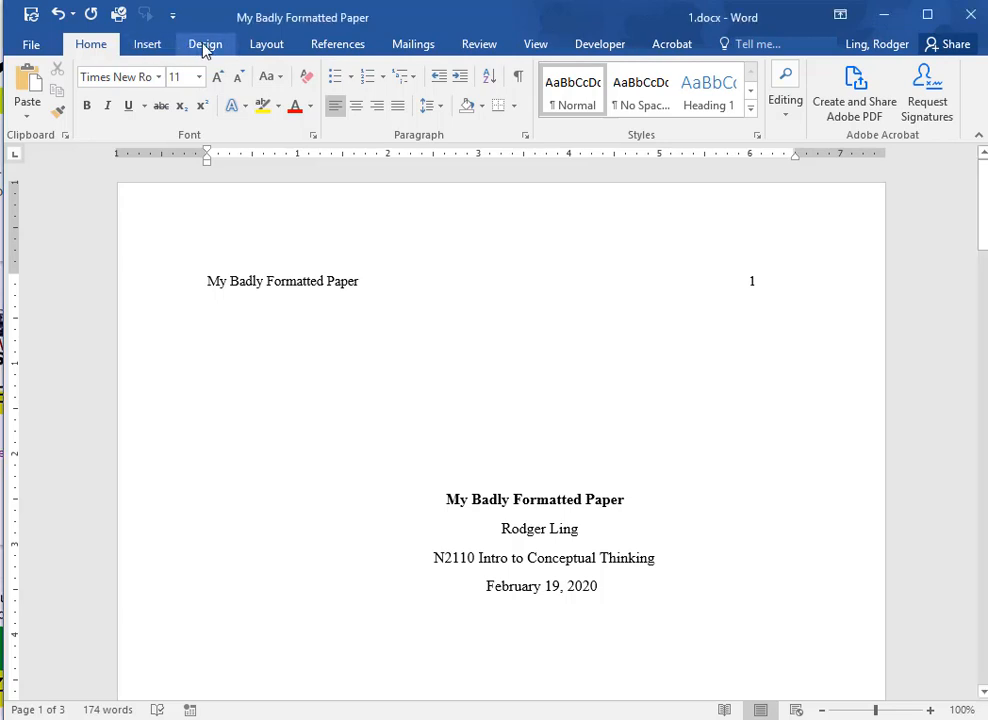
# Show the formatting marks throughout the document
pyautogui.click(204, 47)
pyautogui.click(152, 48)
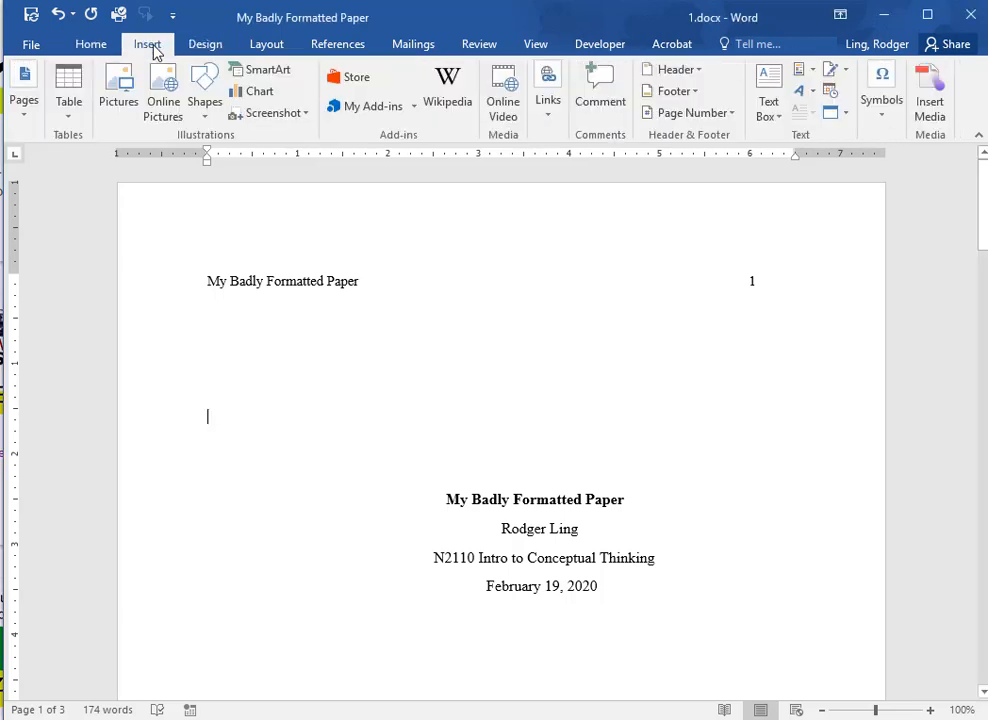
pyautogui.click(90, 48)
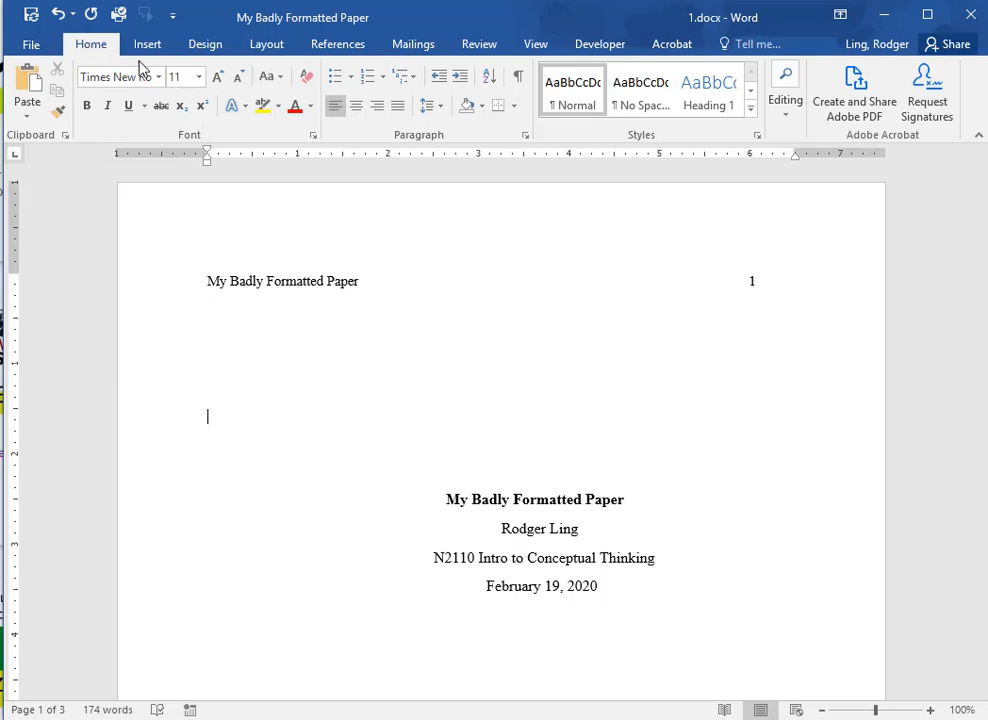
pyautogui.click(519, 80)
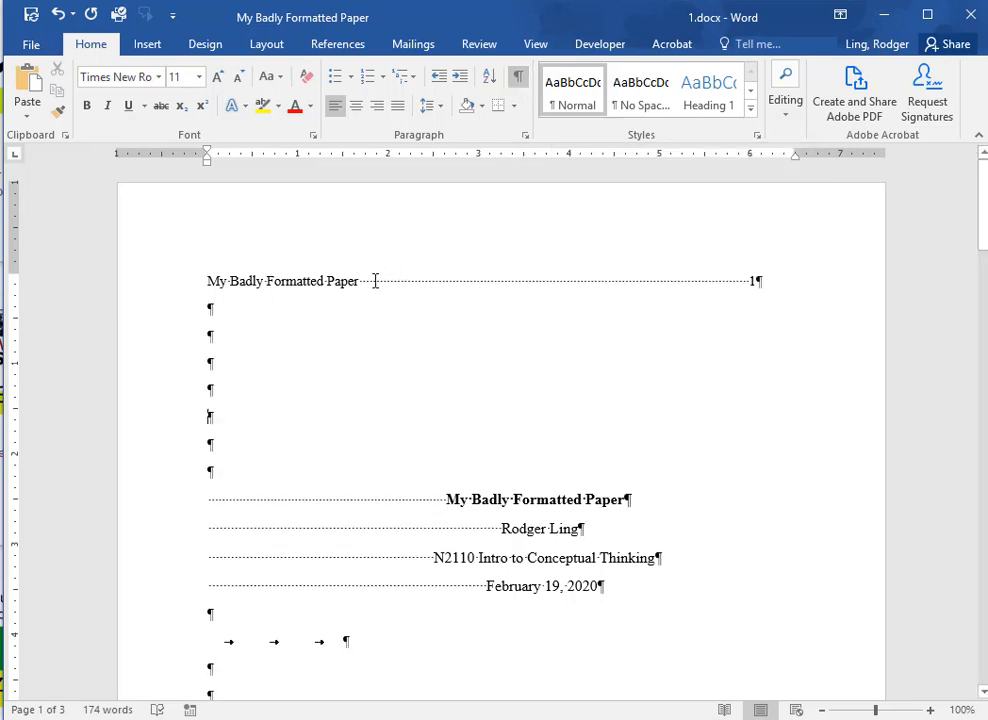
# Add one more blank line among the empty paragraphs above the title on page 1
pyautogui.moveTo(220, 310); pyautogui.dragTo(221, 469)
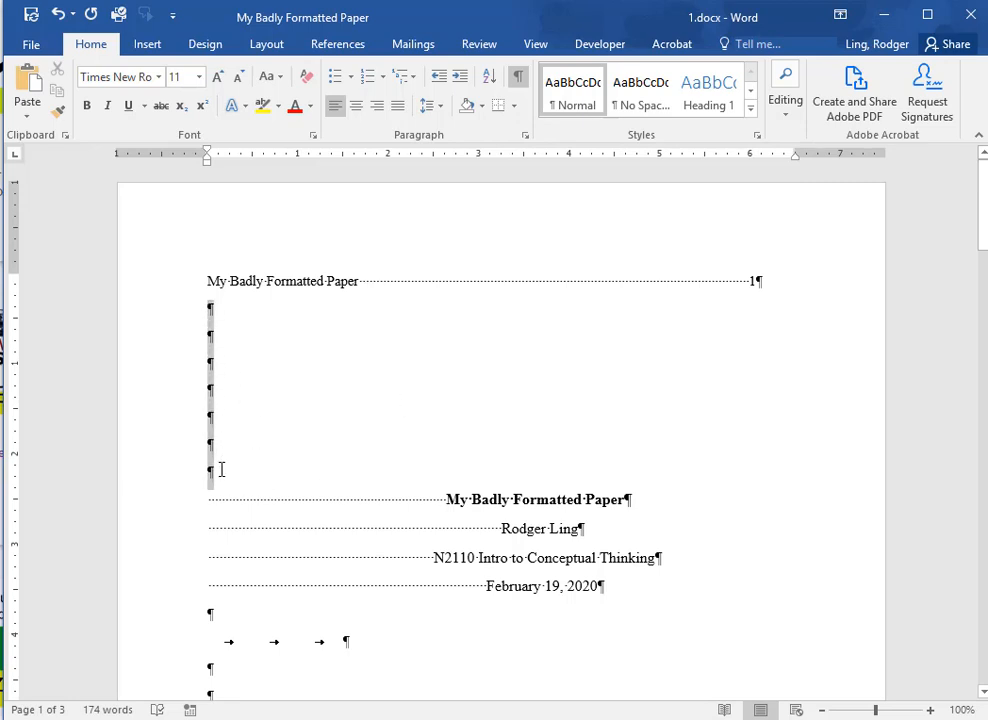
pyautogui.click(235, 373)
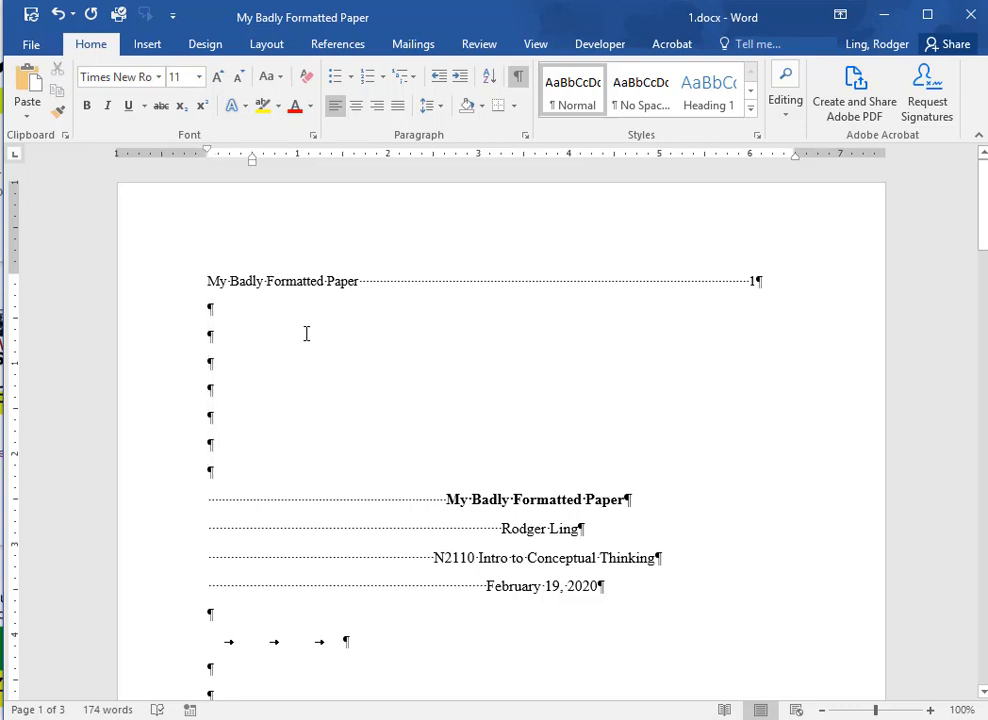
pyautogui.press('Return')
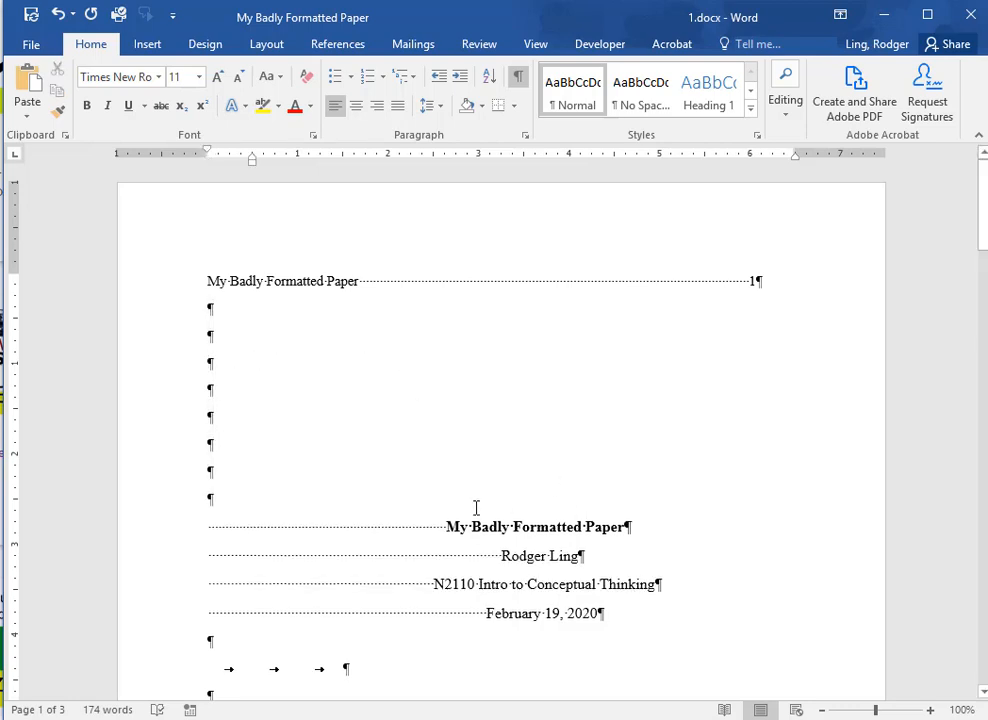
# Add extra spaces between the header title and page number, and one more tab on the tabbed line below the date
pyautogui.click(416, 281)
pyautogui.moveTo(420, 283); pyautogui.dragTo(484, 287)
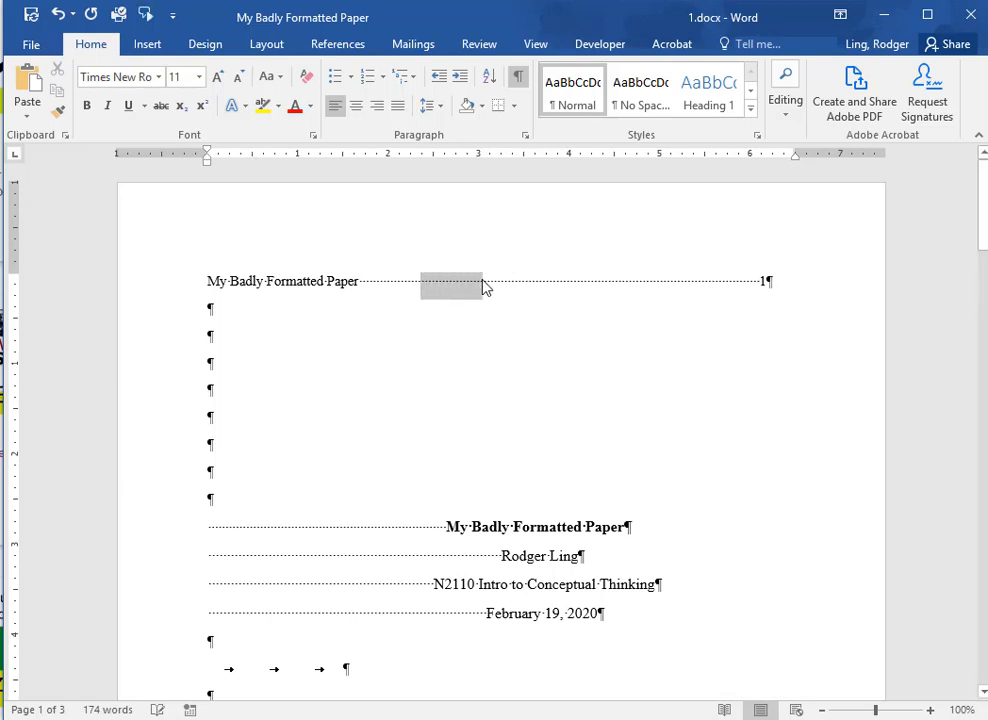
pyautogui.click(227, 669)
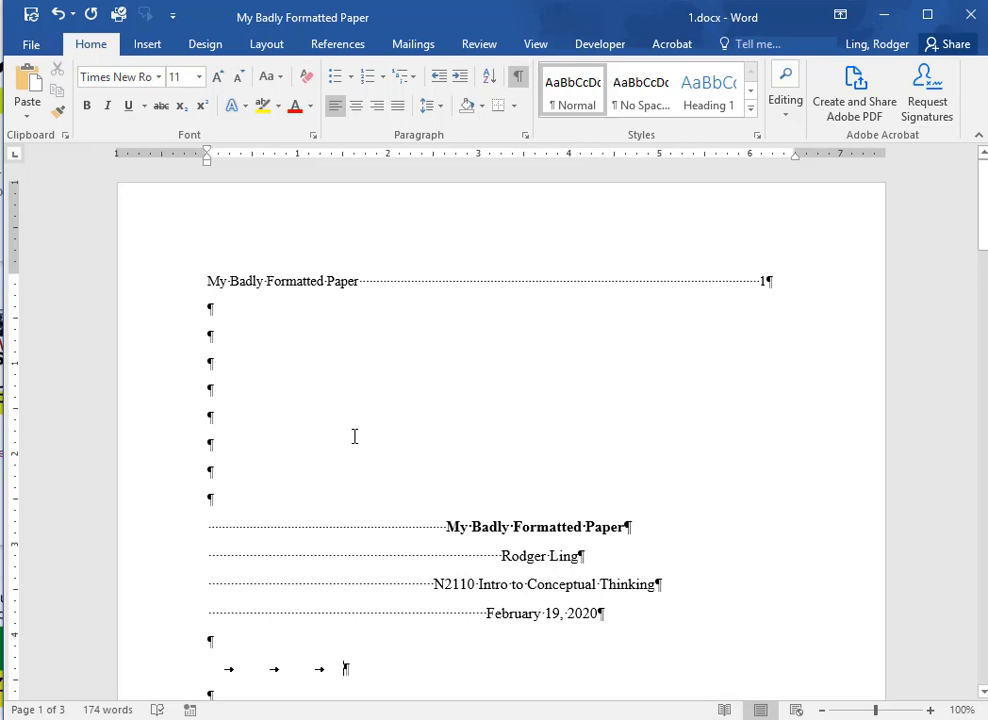
pyautogui.press('Tab')
# Set the font size of the four title-block lines on page 1 to 11 pt
pyautogui.click(362, 523)
pyautogui.moveTo(599, 617); pyautogui.dragTo(422, 528)
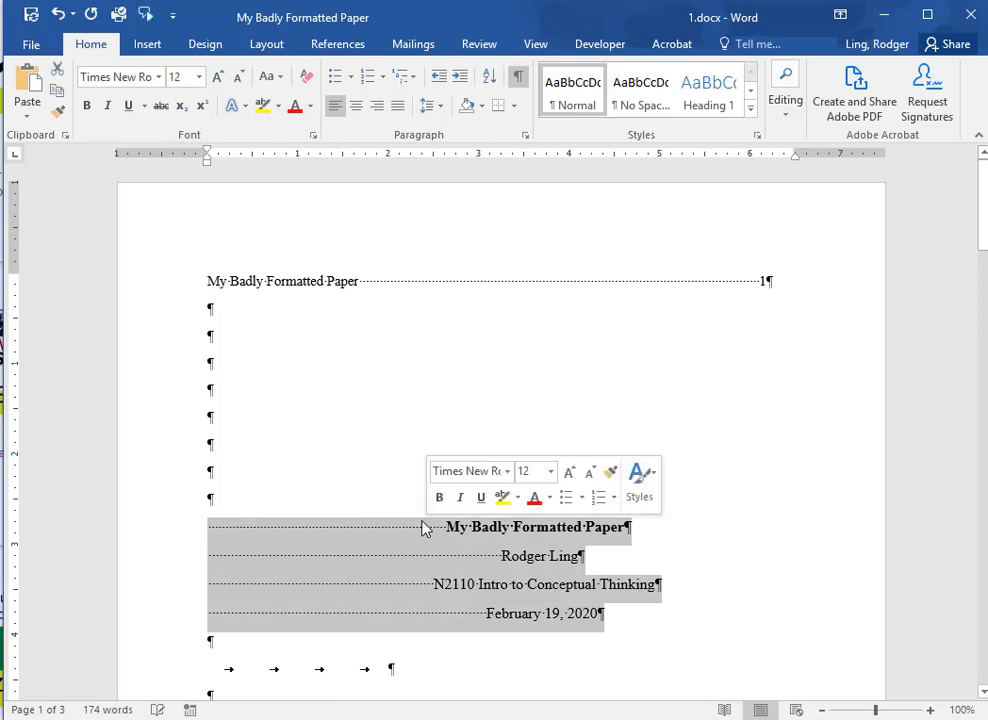
pyautogui.click(200, 80)
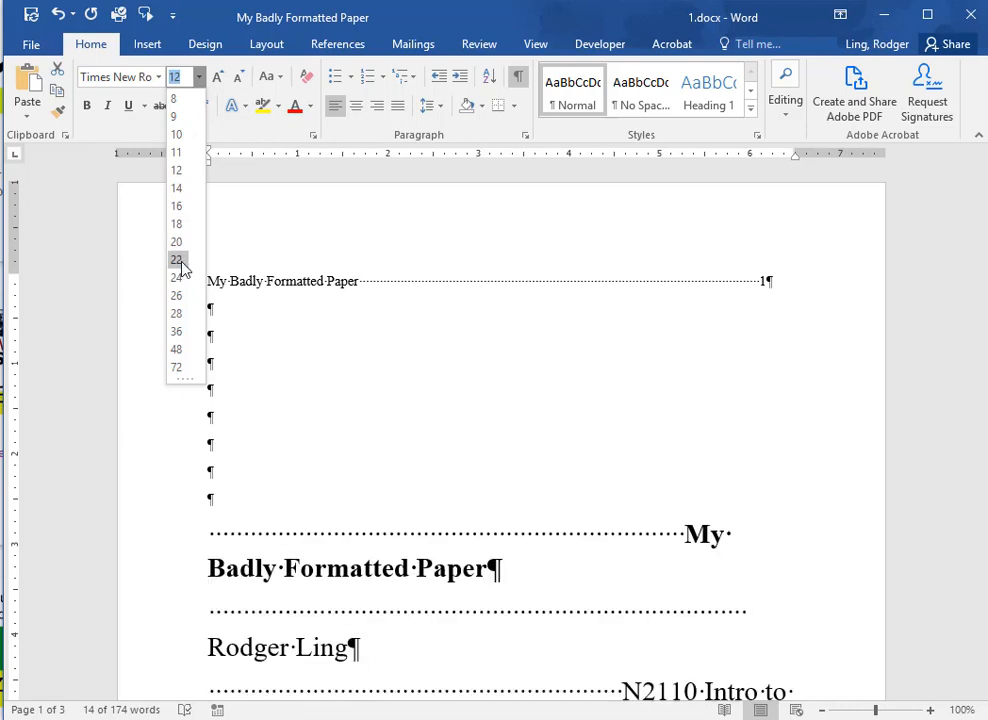
pyautogui.click(183, 152)
# Delete one of the empty paragraphs above "(Better!)" at the start of page 2
pyautogui.scroll(-5, 700, 422)
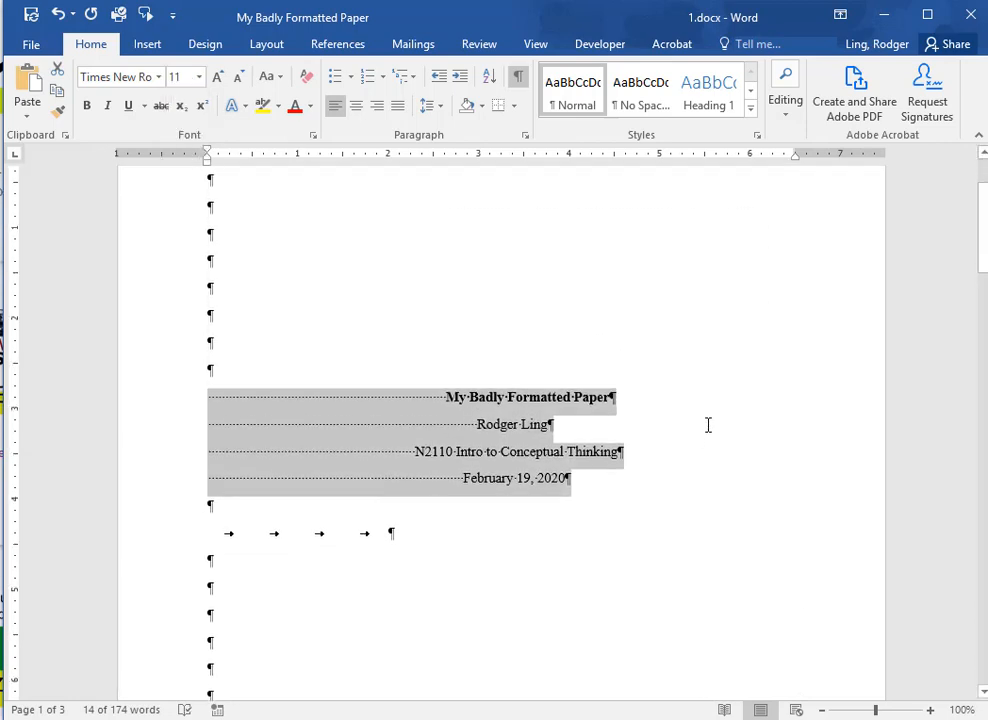
pyautogui.scroll(-4, 710, 428)
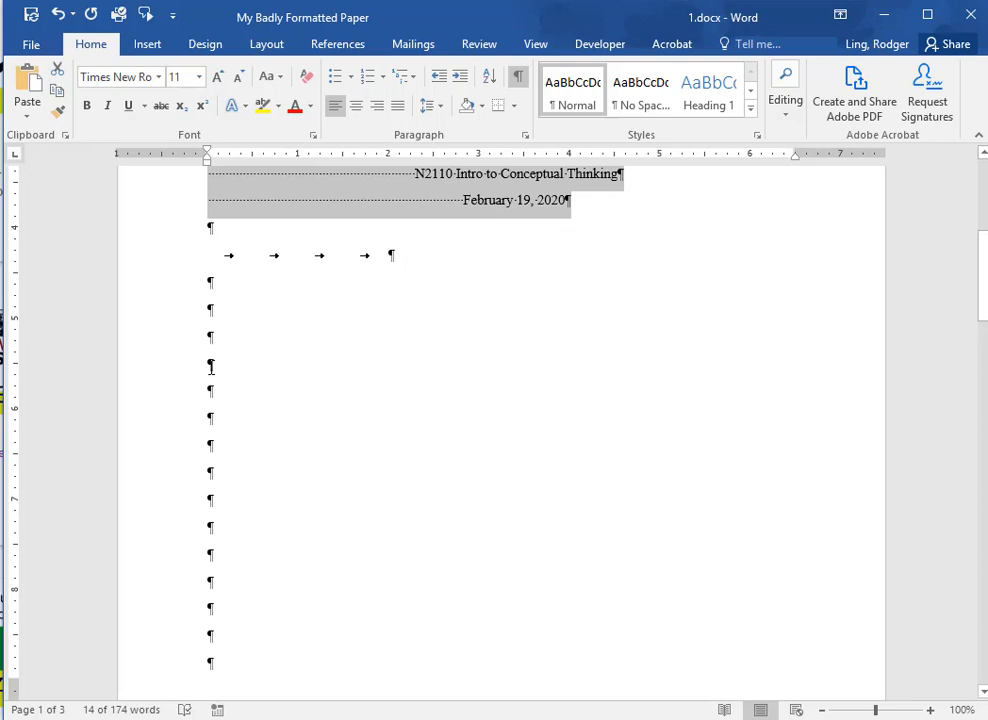
pyautogui.scroll(-2, 315, 480)
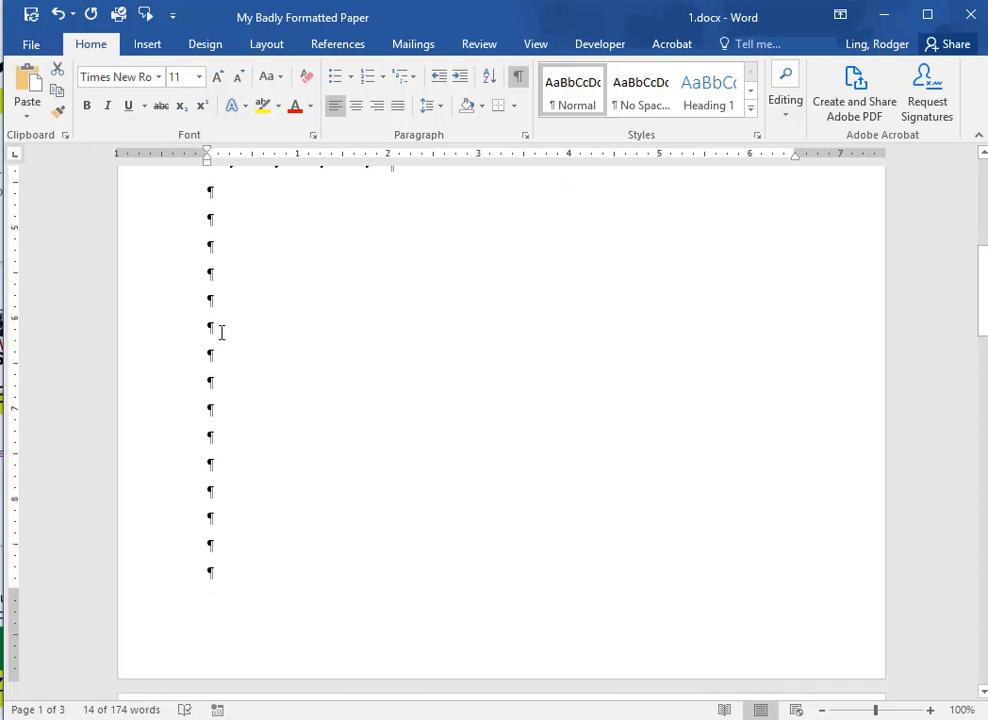
pyautogui.click(258, 313)
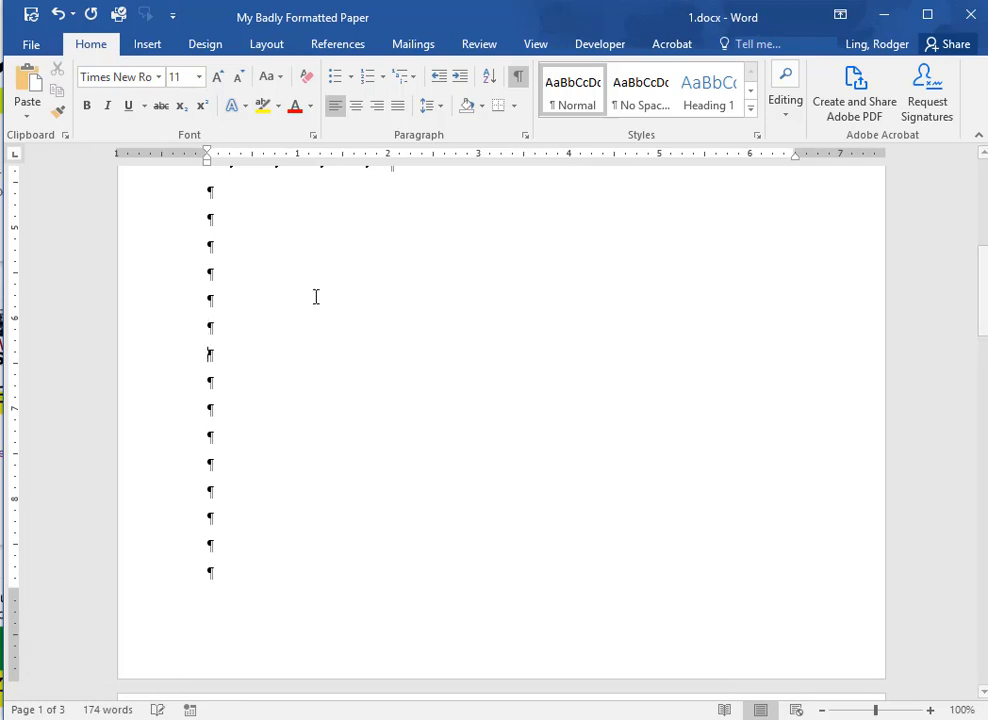
pyautogui.scroll(2, 368, 410)
pyautogui.scroll(-3, 284, 365)
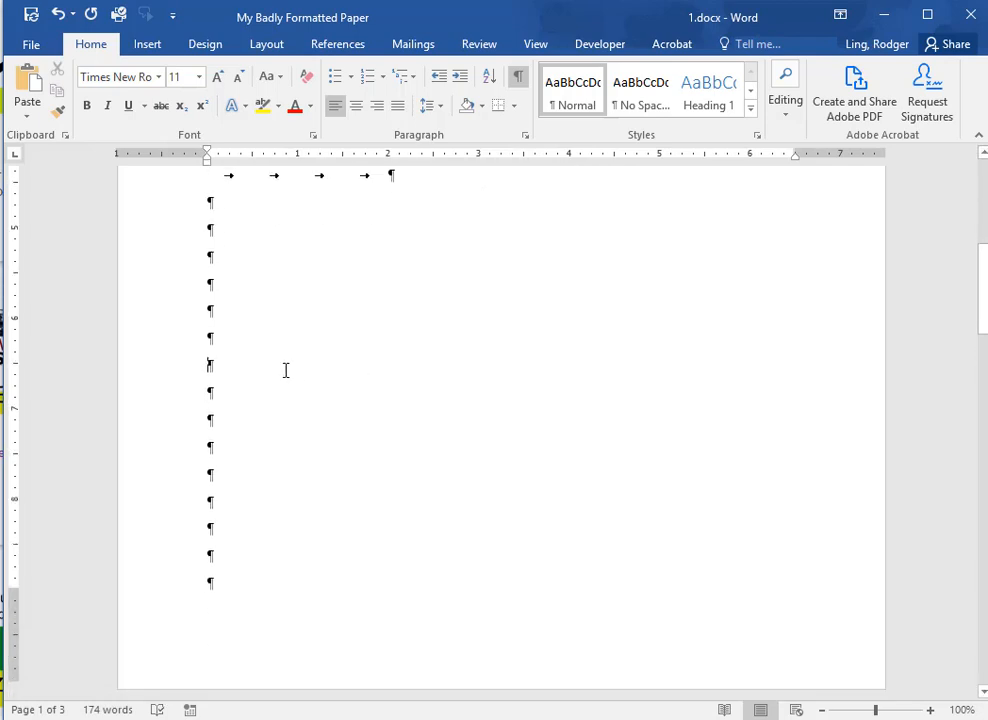
pyautogui.scroll(-5, 285, 376)
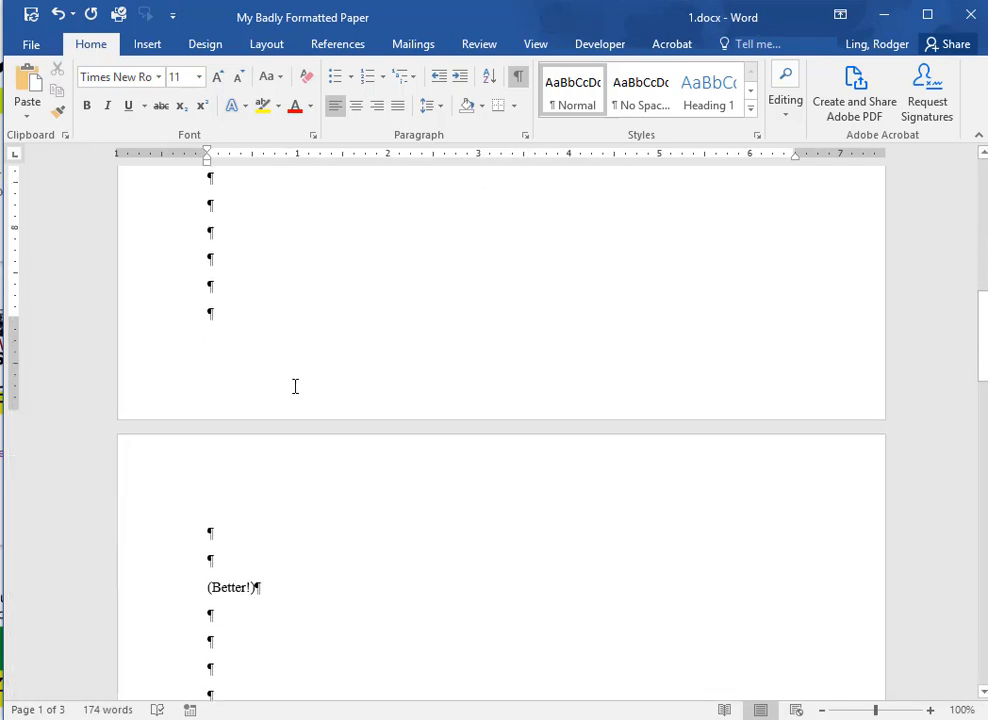
pyautogui.click(228, 552)
pyautogui.press('BackSpace')
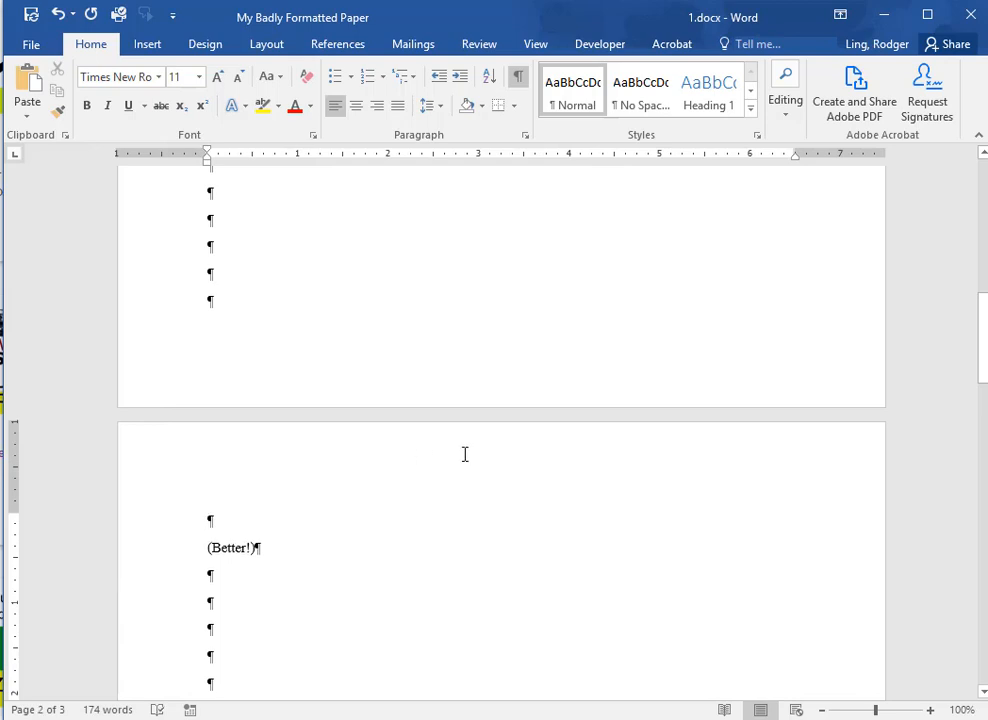
# Compare the blank lines ending page 1 with the page break on page 2, viewing page 2 without and with formatting marks
pyautogui.scroll(3, 465, 454)
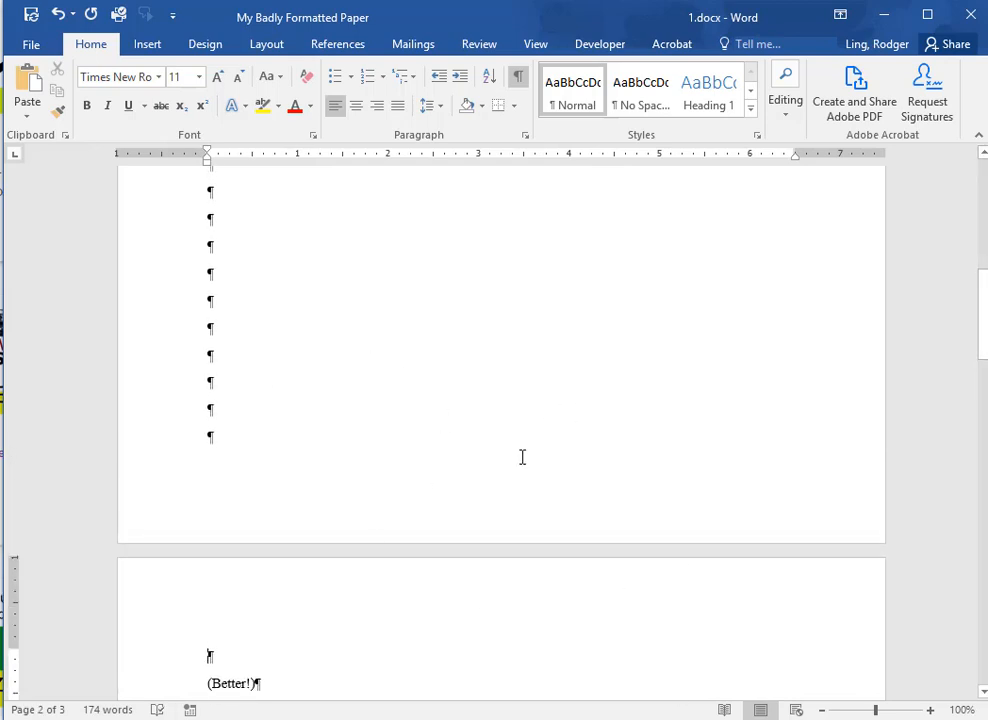
pyautogui.scroll(8, 522, 457)
pyautogui.scroll(-6, 530, 447)
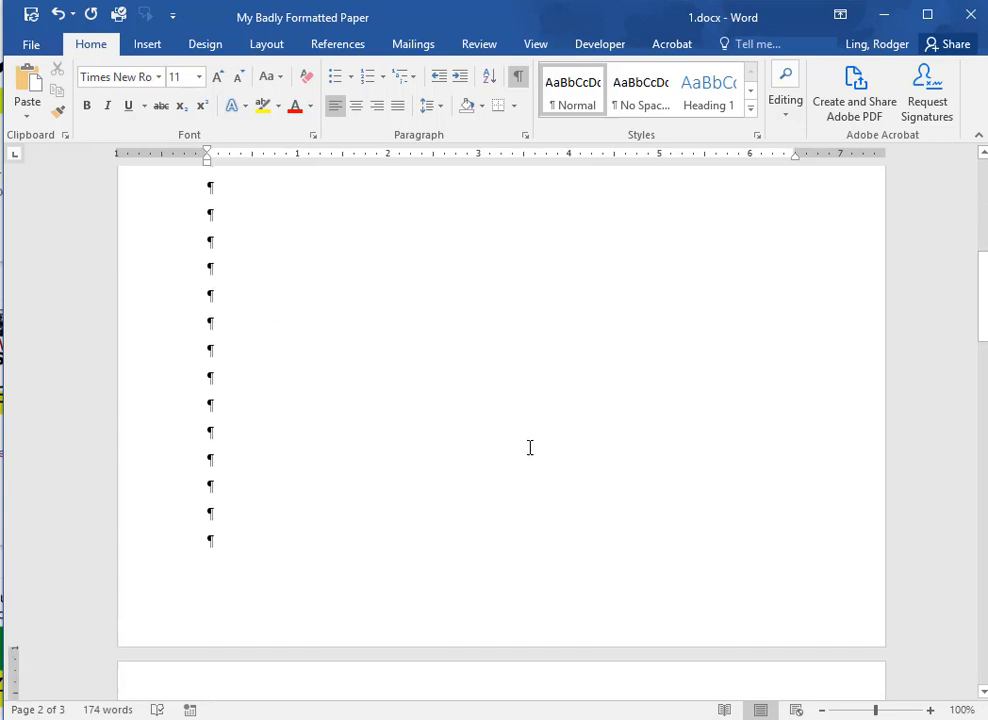
pyautogui.scroll(-5, 530, 447)
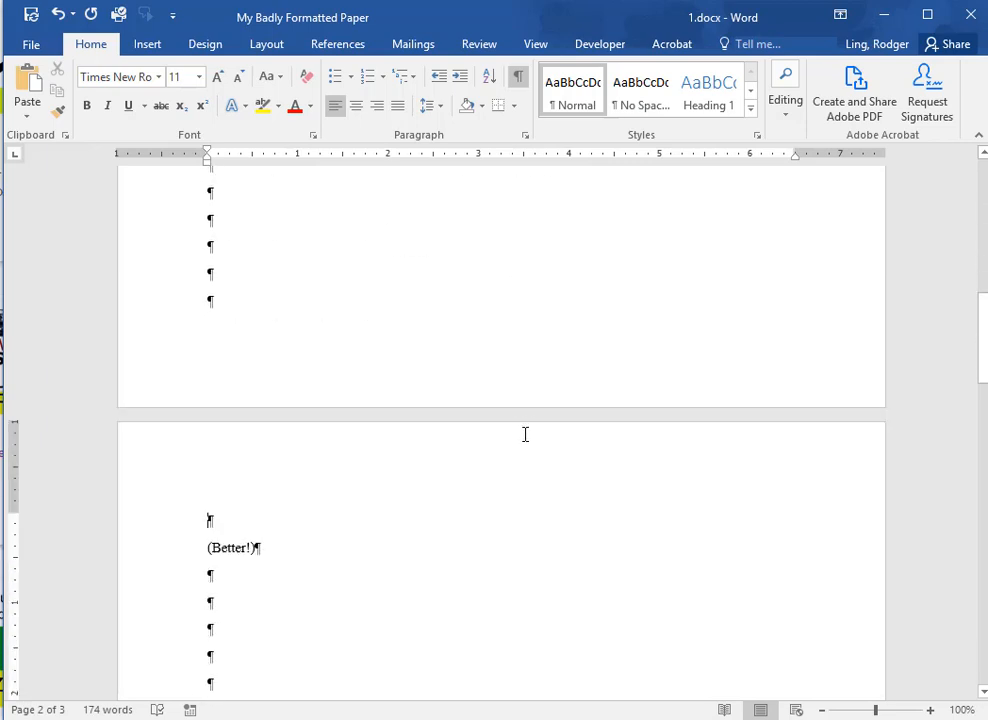
pyautogui.scroll(-6, 510, 420)
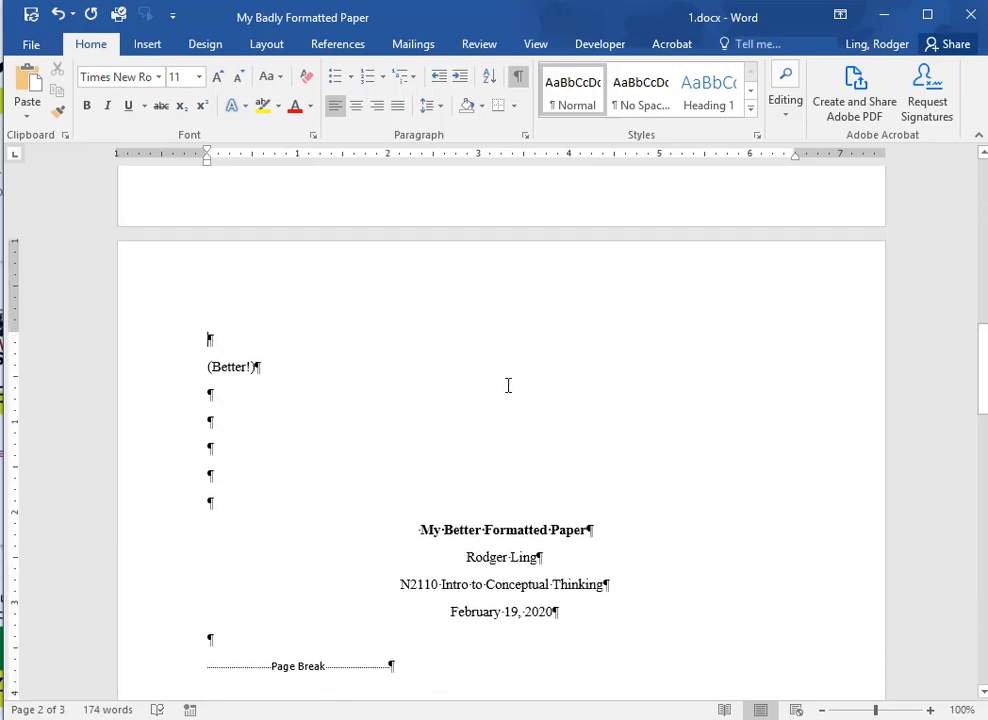
pyautogui.scroll(-1, 513, 397)
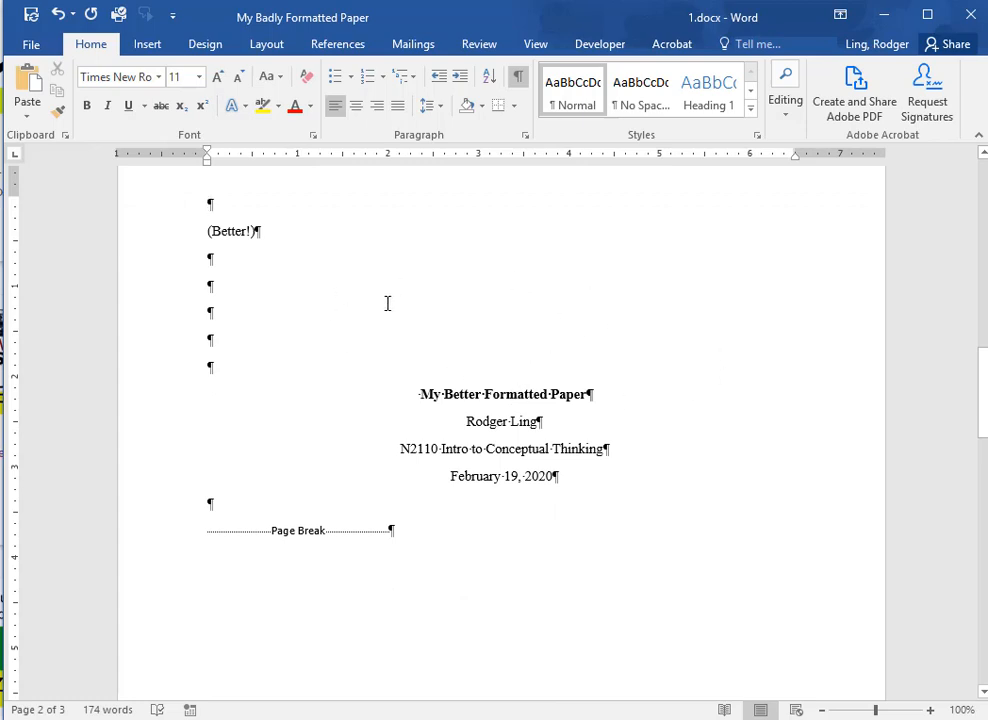
pyautogui.click(518, 78)
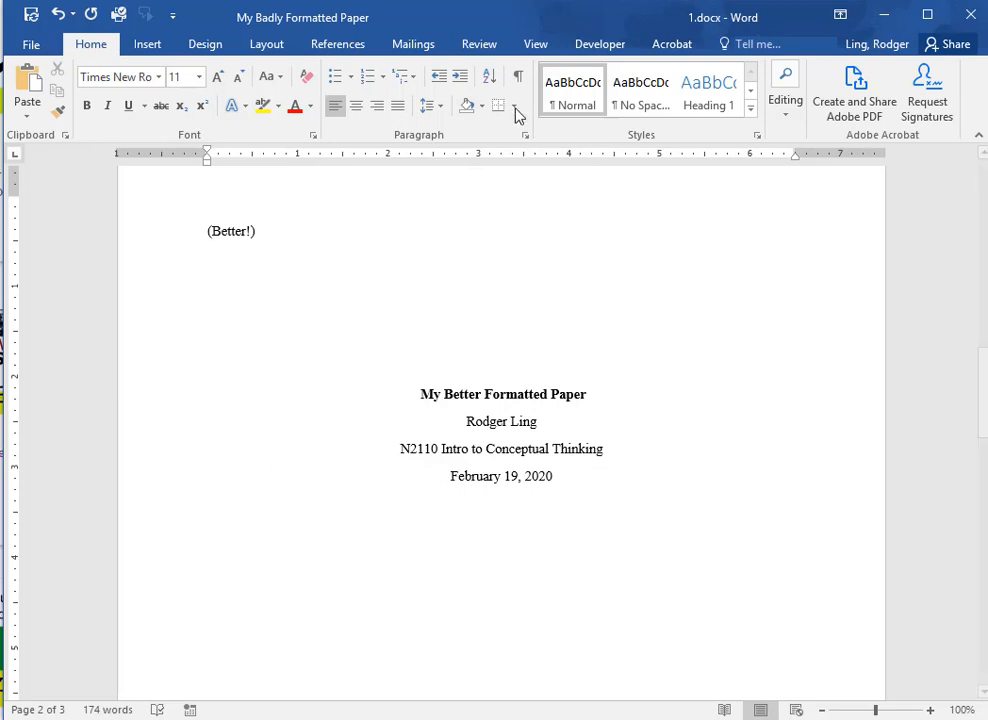
pyautogui.click(519, 80)
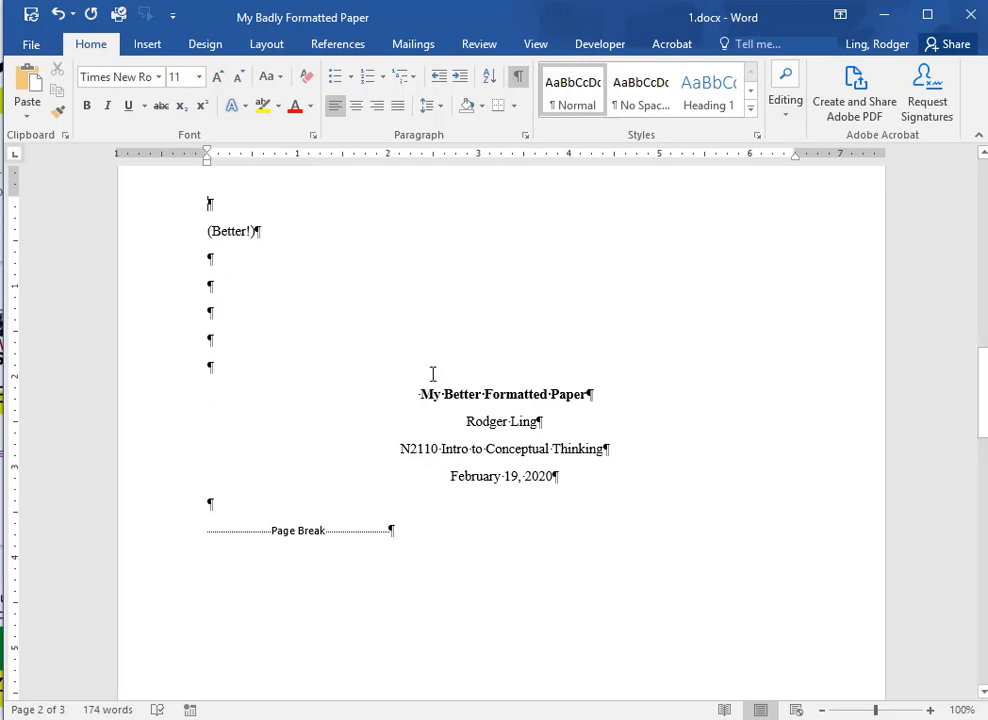
# Select the four title-block lines on page 2 and check their center alignment
pyautogui.moveTo(420, 395); pyautogui.dragTo(573, 480)
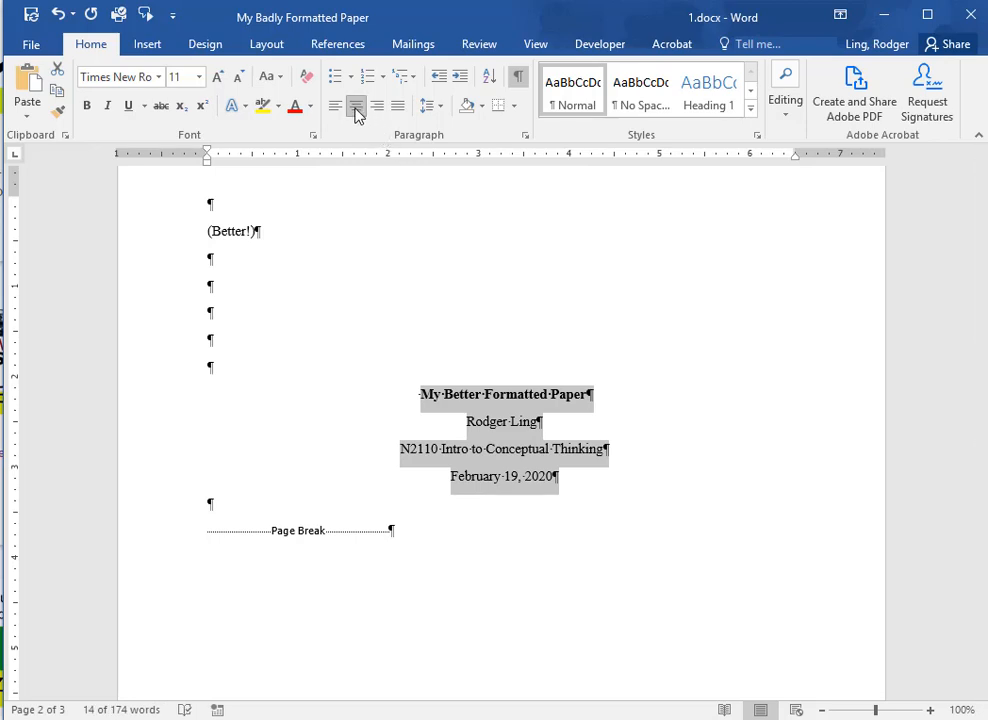
pyautogui.click(355, 108)
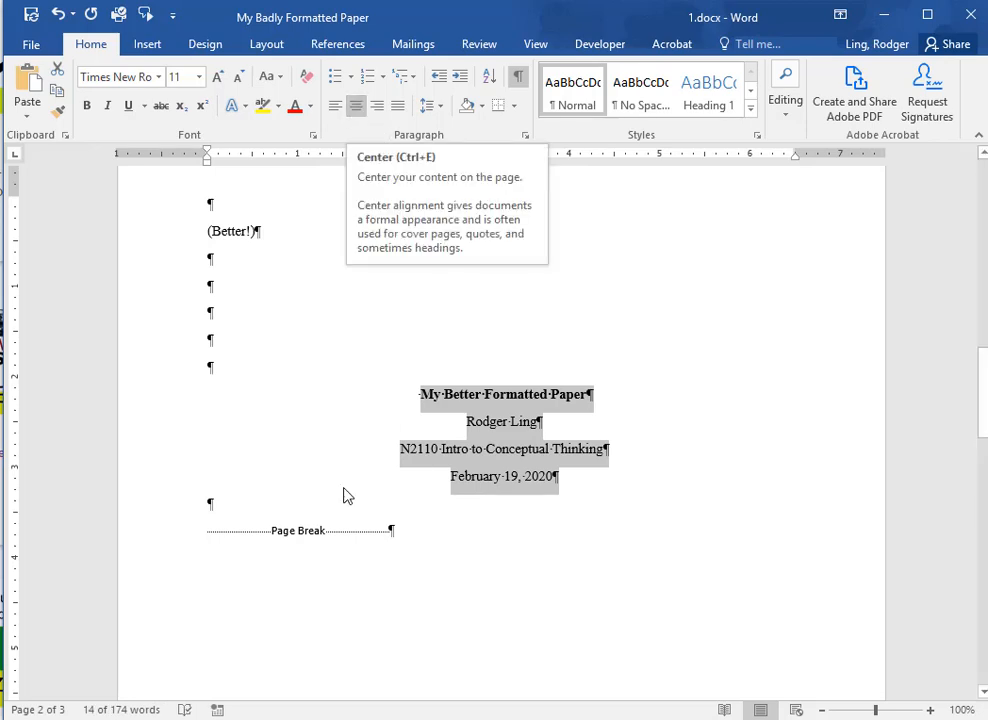
# Locate the Page Break command for the empty line below the date on page 2, without inserting a break
pyautogui.click(214, 507)
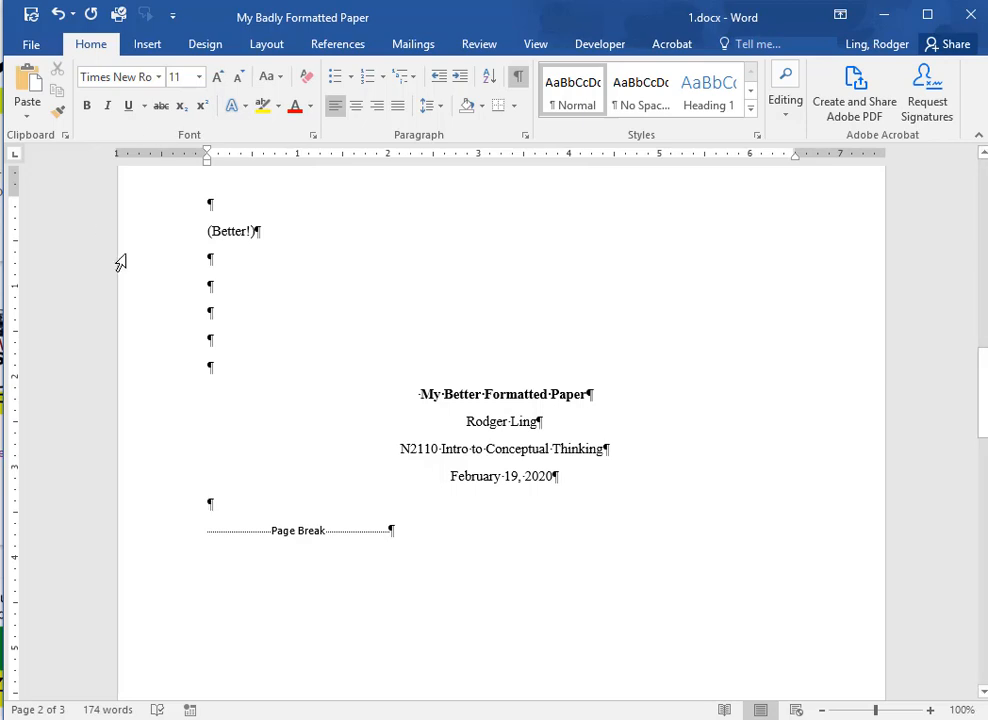
pyautogui.click(157, 49)
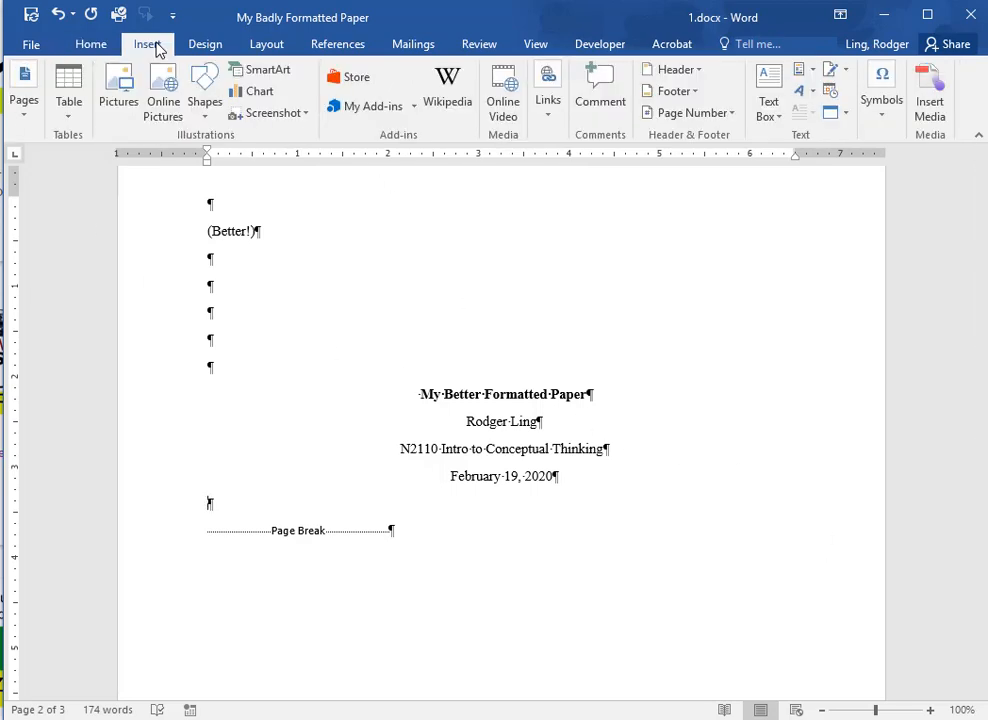
pyautogui.click(25, 118)
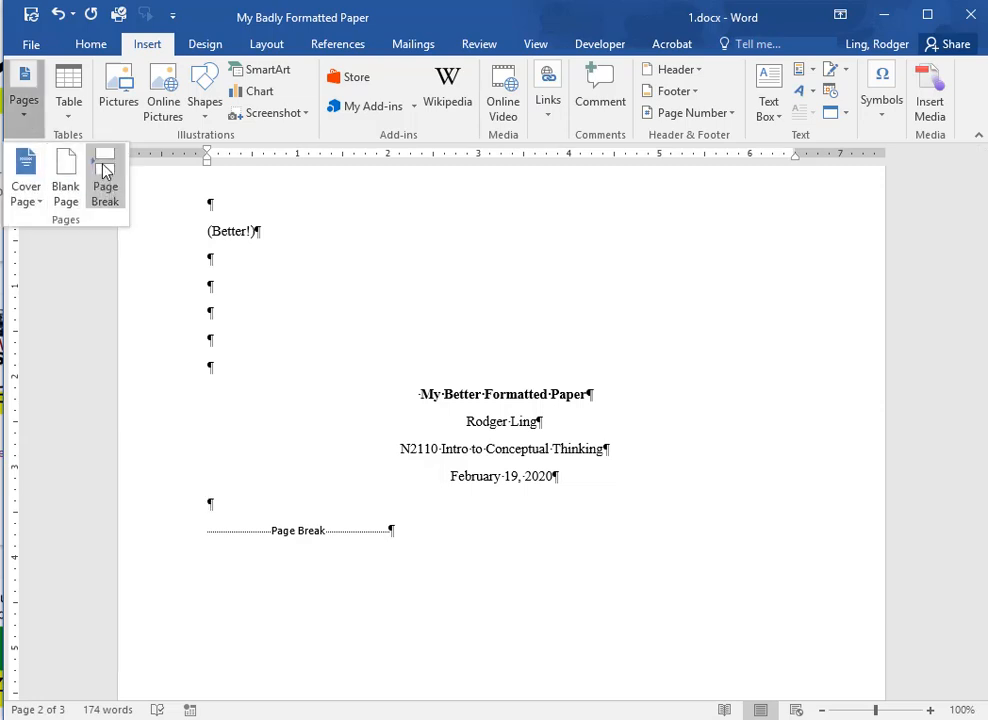
pyautogui.click(736, 355)
# Examine the numbered "Formatting in MS Word" tips on page 3, selecting the automatic number of "USE RUNNING HEADS"
pyautogui.scroll(-3, 802, 375)
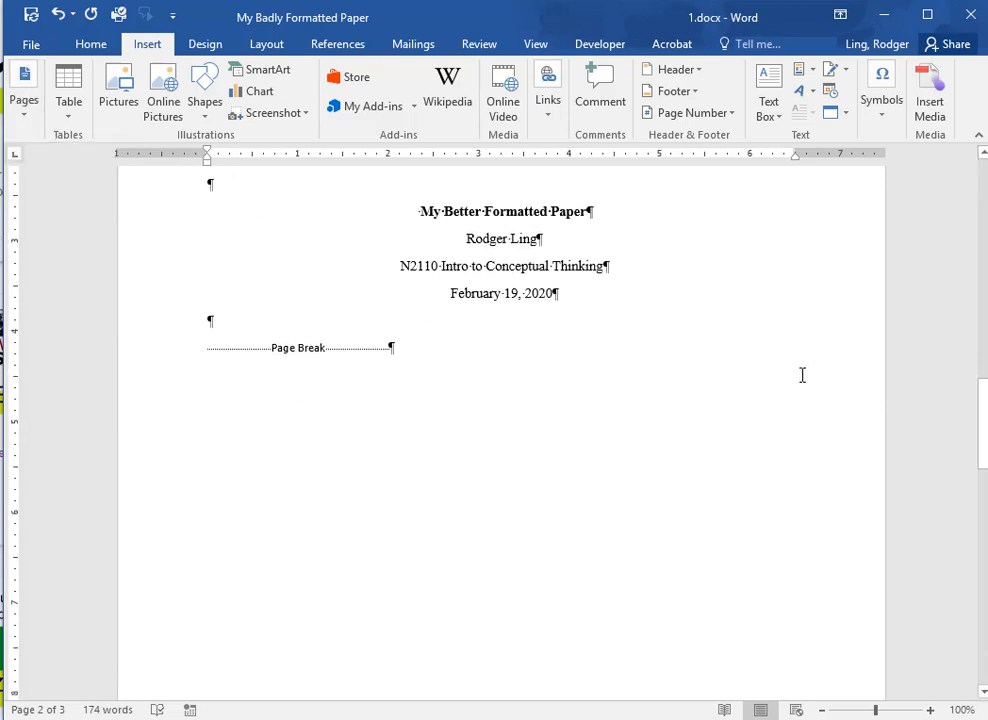
pyautogui.scroll(-15, 802, 375)
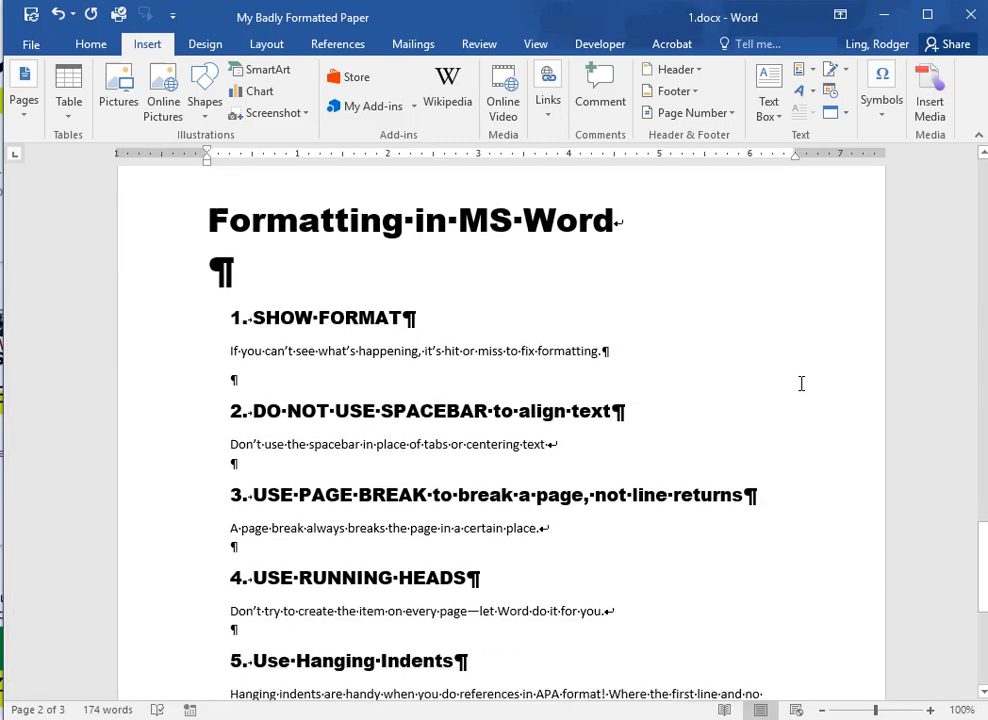
pyautogui.scroll(-1, 801, 383)
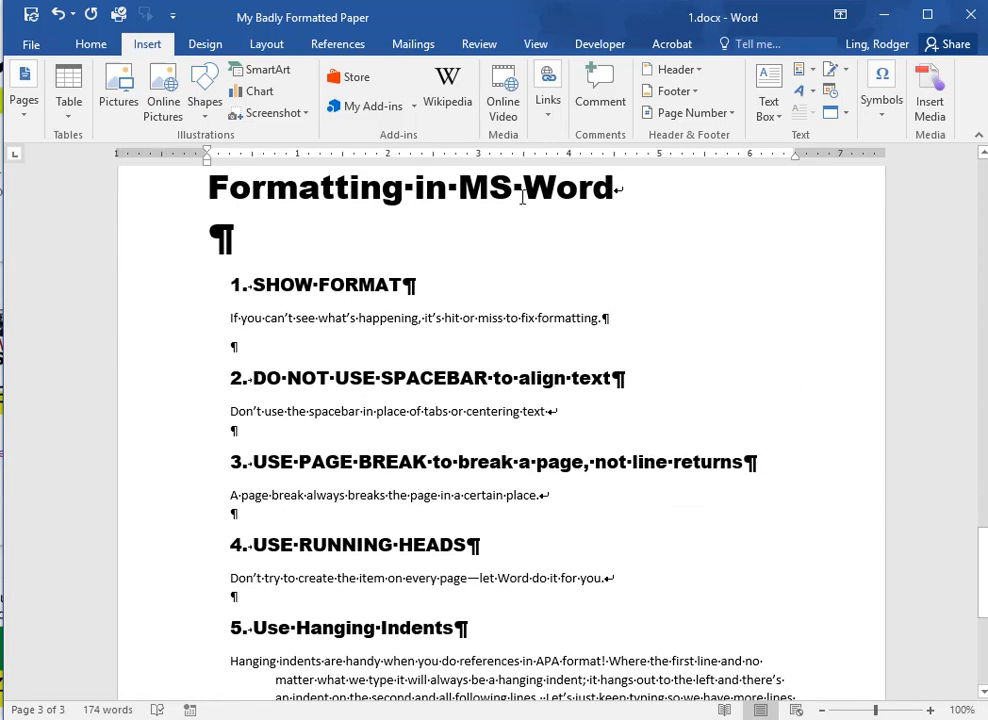
pyautogui.click(91, 46)
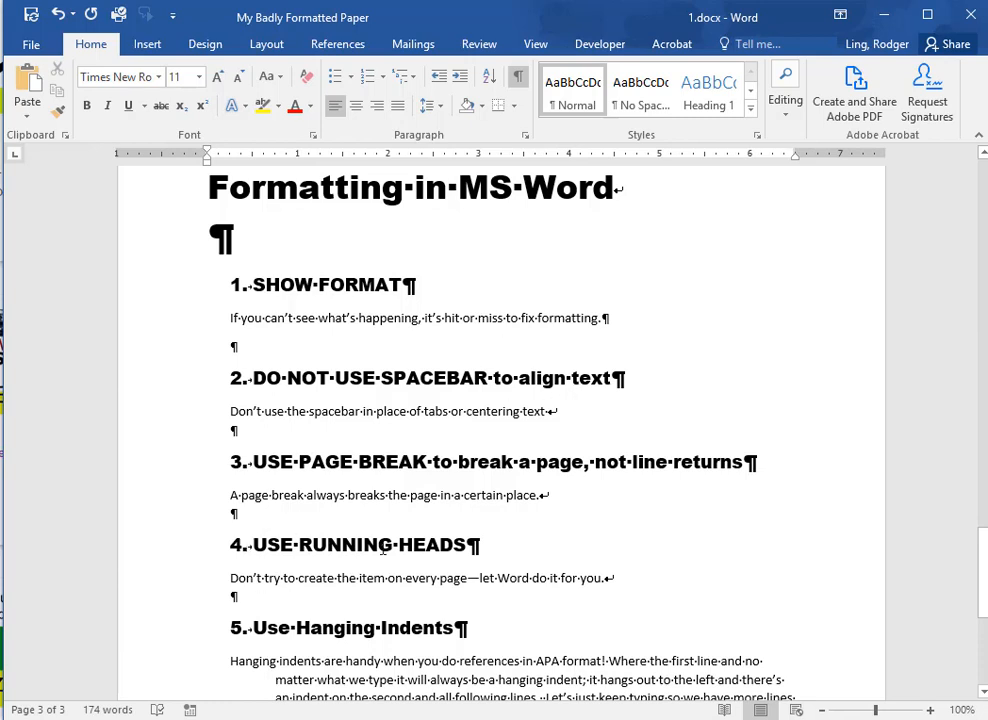
pyautogui.moveTo(240, 547)
pyautogui.mouseDown()
pyautogui.moveTo(542, 539)
pyautogui.moveTo(404, 543)
pyautogui.moveTo(210, 569)
pyautogui.moveTo(230, 562)
pyautogui.mouseUp()
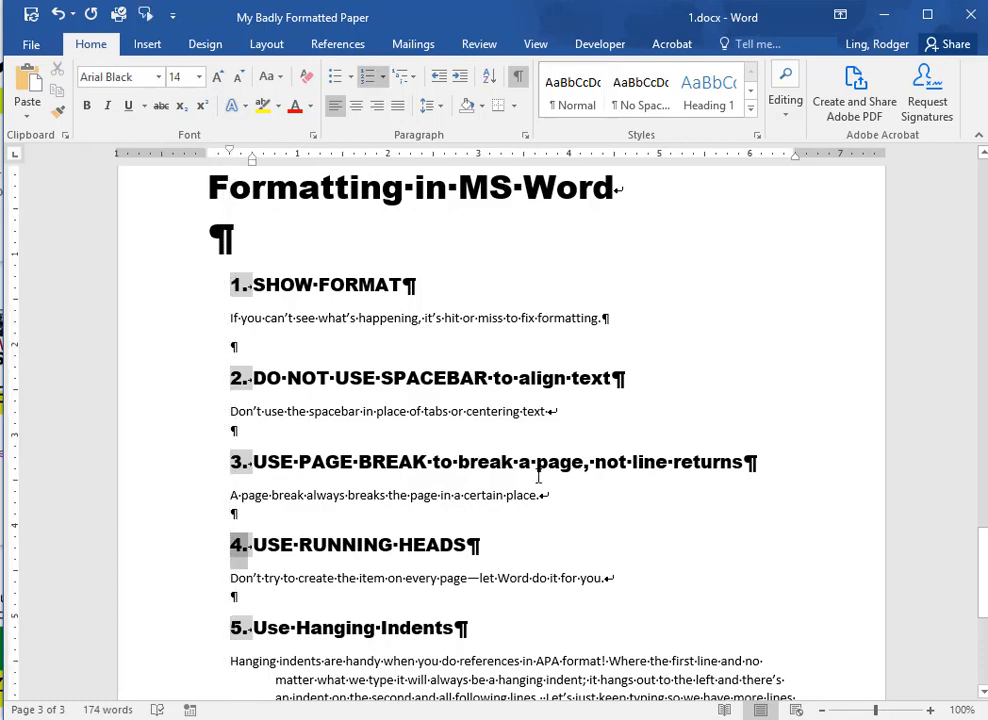
pyautogui.scroll(-3, 741, 485)
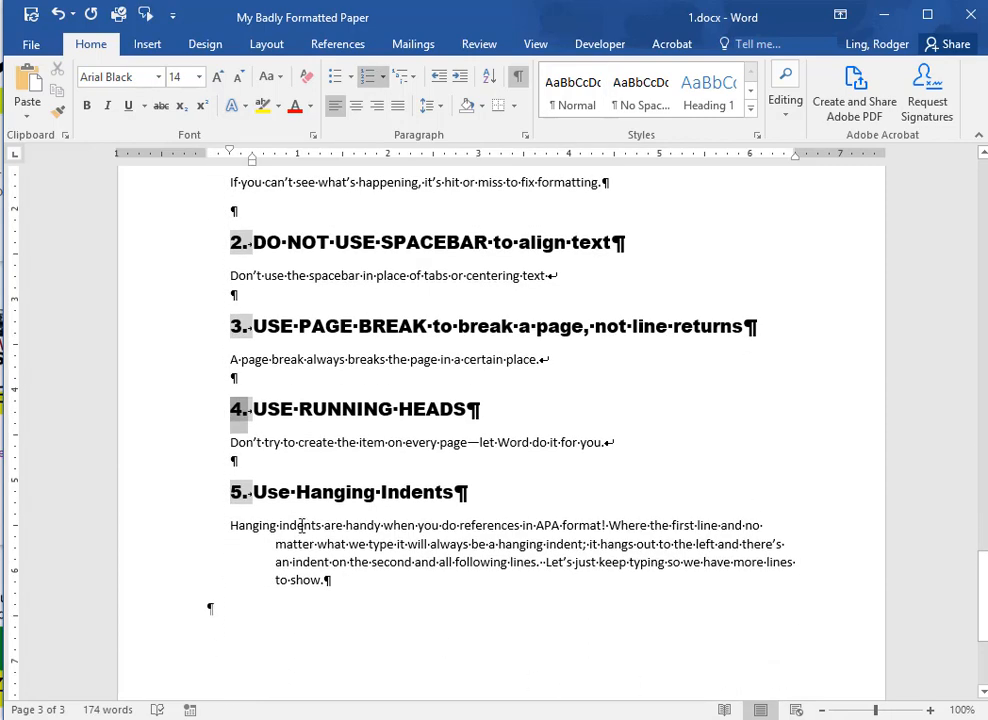
# Select the text from "Hanging indents are handy" to "an indent" and inspect its special indentation in the paragraph settings, leaving them unchanged
pyautogui.moveTo(232, 526); pyautogui.dragTo(330, 562)
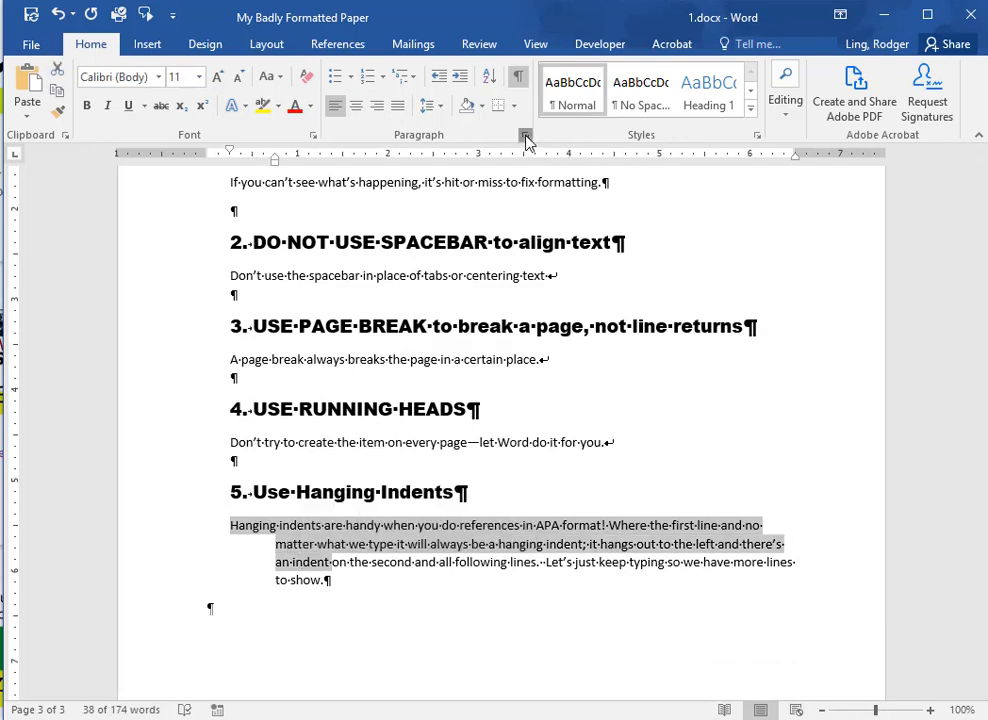
pyautogui.click(525, 137)
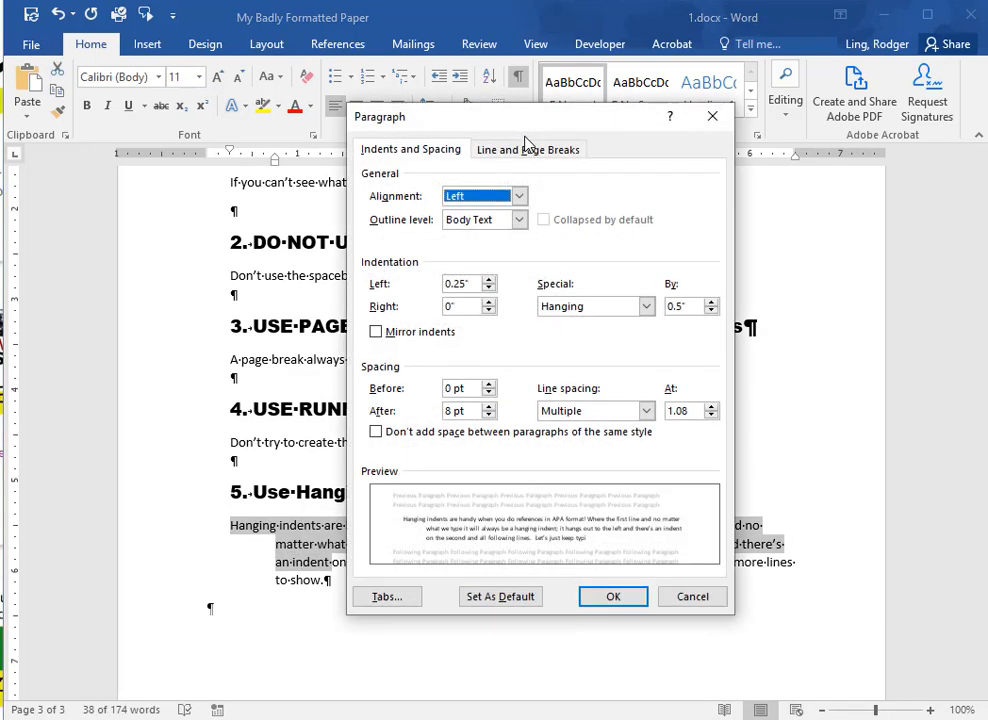
pyautogui.click(646, 306)
pyautogui.click(590, 347)
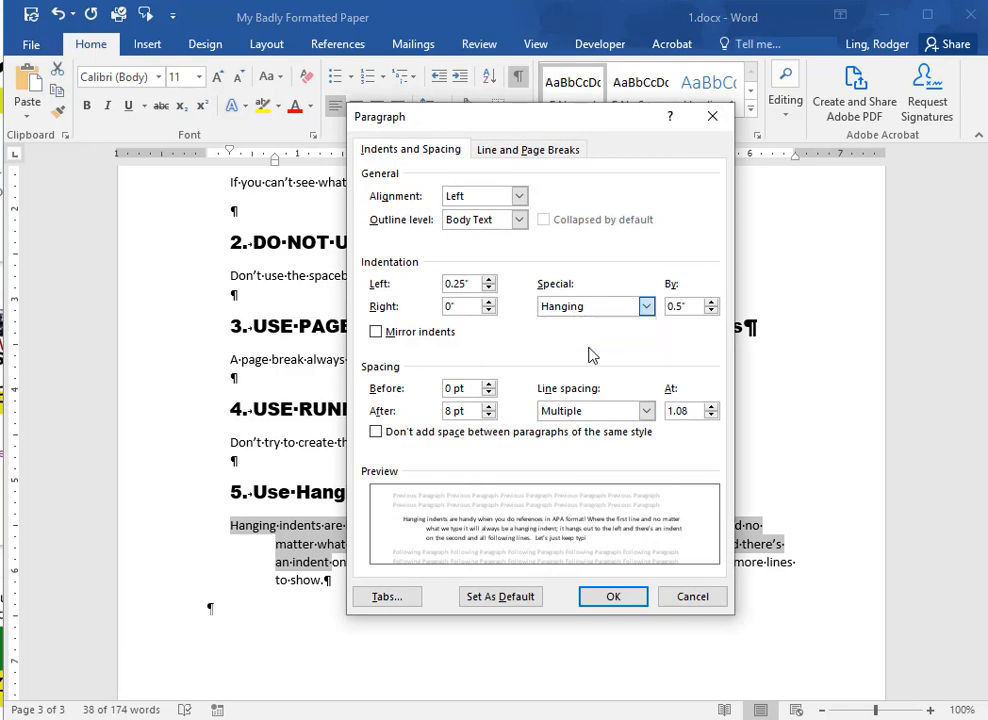
pyautogui.click(695, 598)
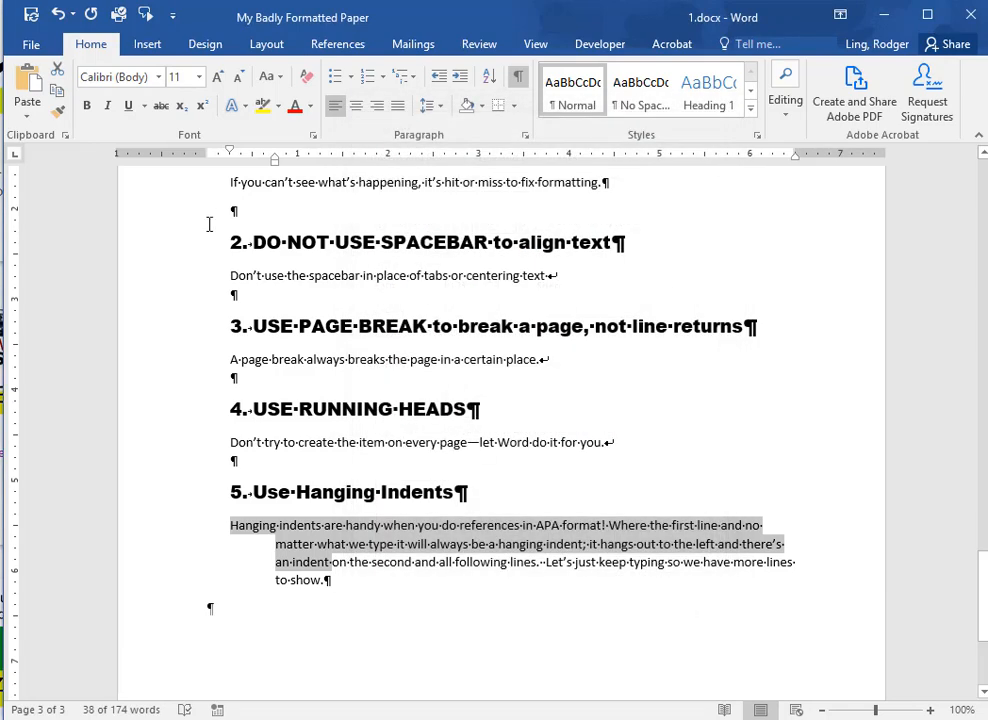
# Set the font size of the selected text under "Use Hanging Indents" to 20
pyautogui.click(199, 78)
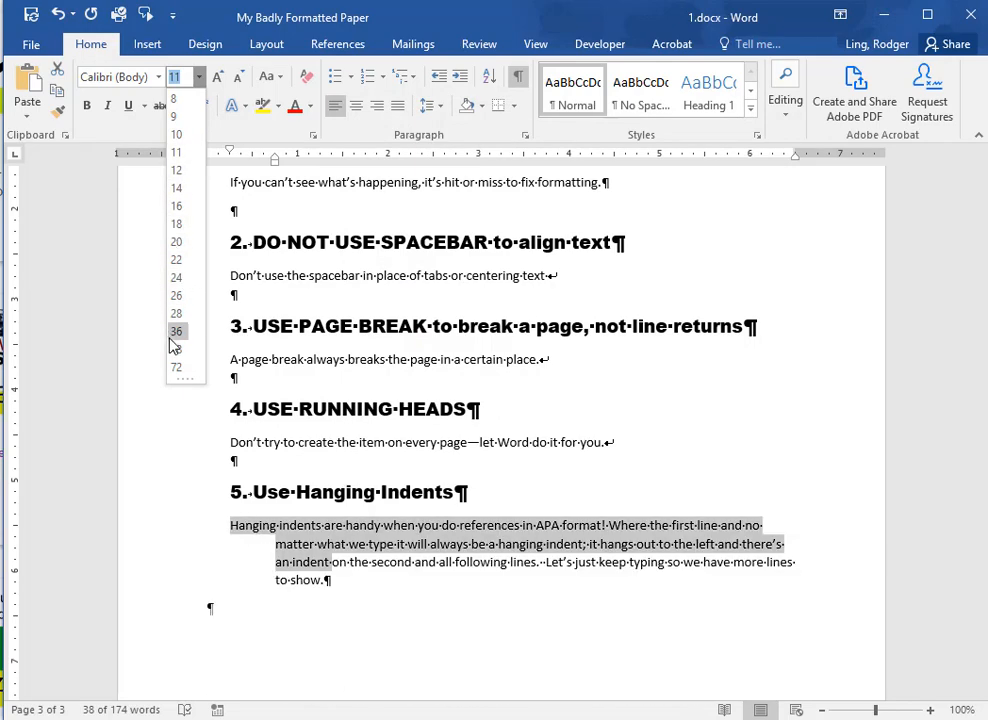
pyautogui.click(178, 241)
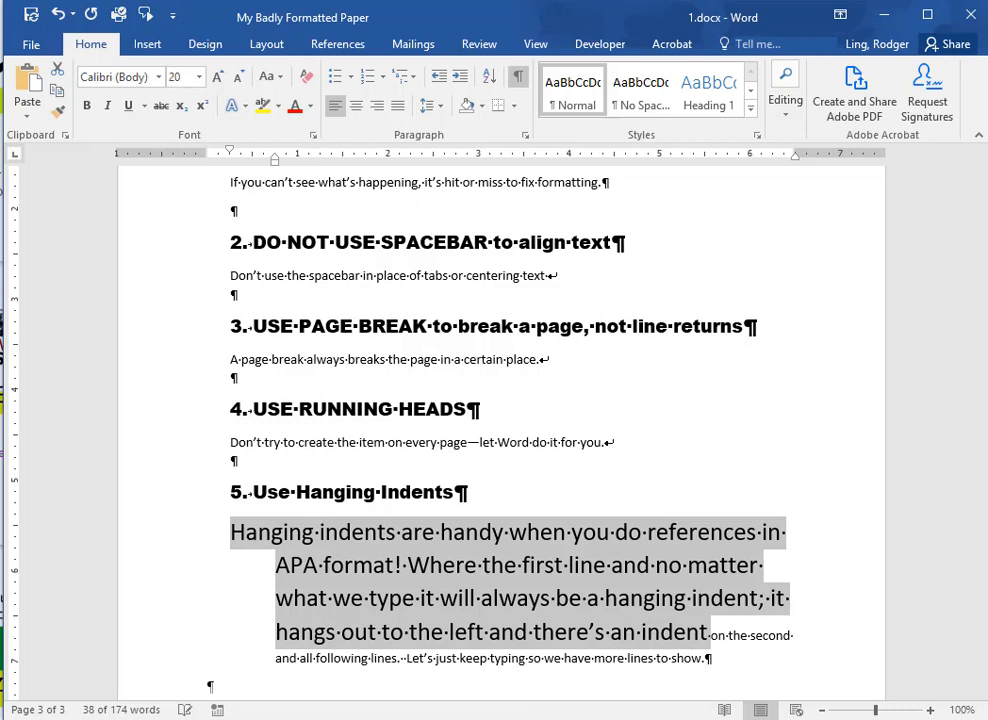